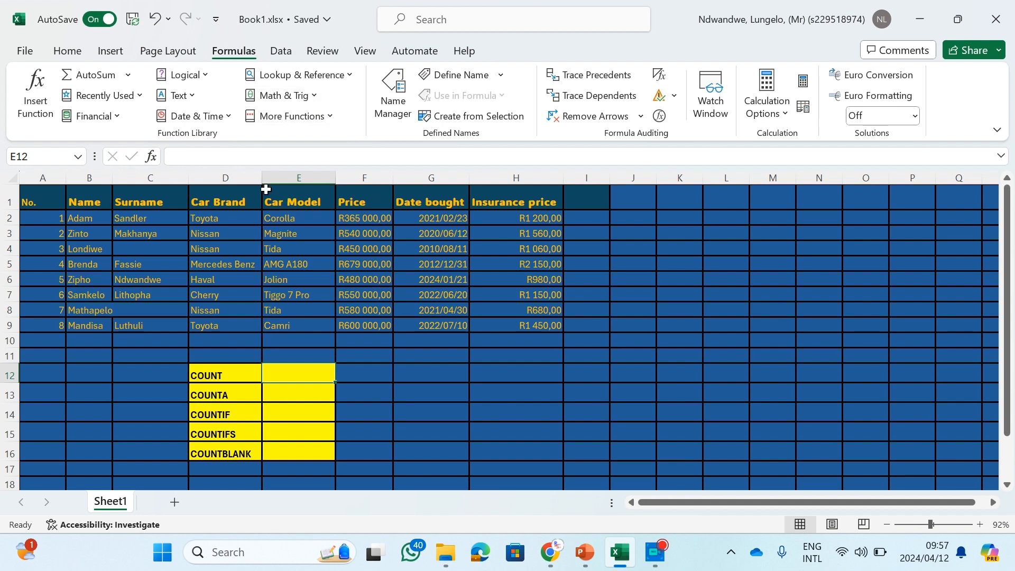
- Insert a COUNT function in cell E12 beside the COUNT label, using the No. column range A2:A9
click(240, 378)
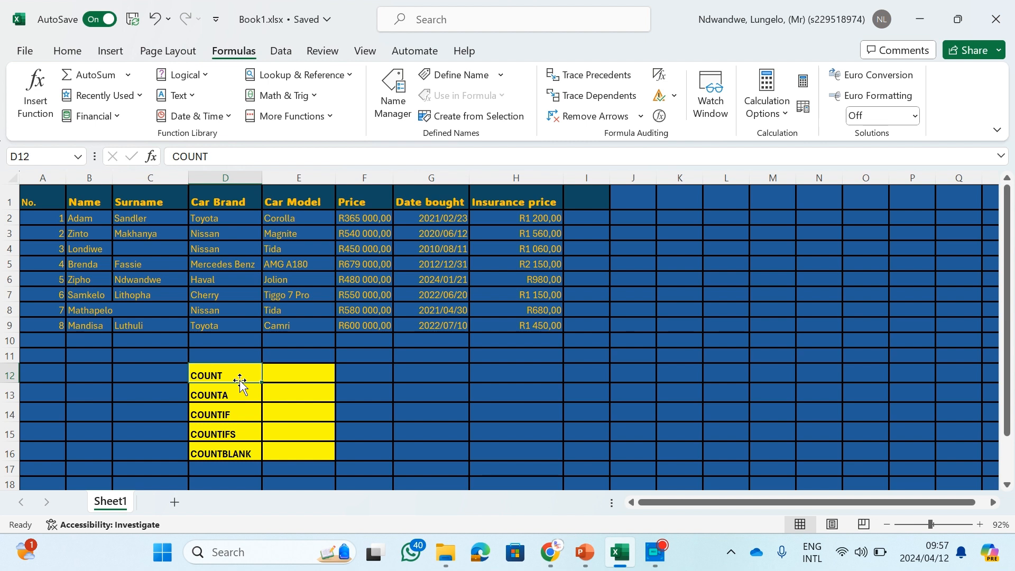
click(283, 374)
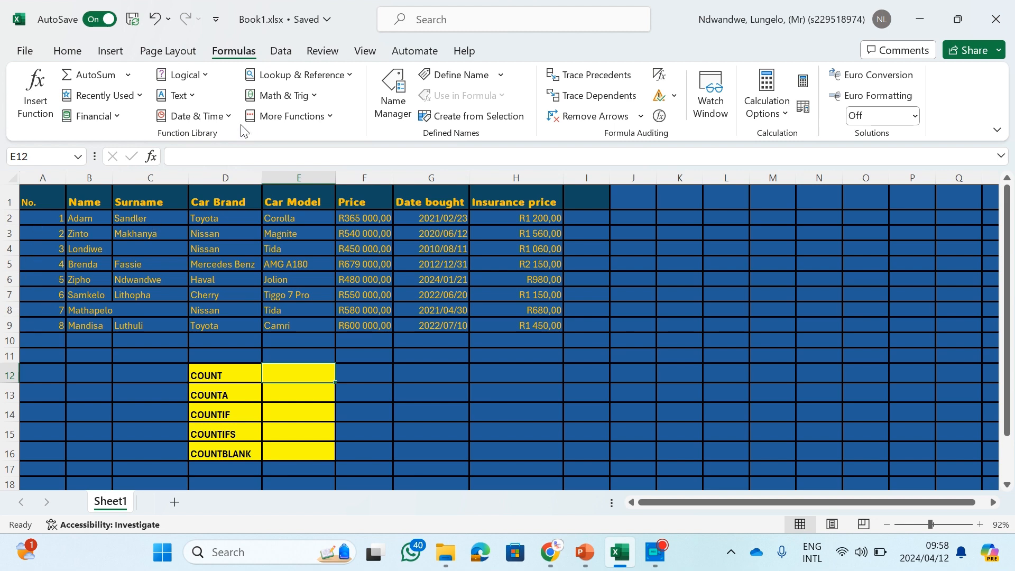
click(294, 117)
click(308, 139)
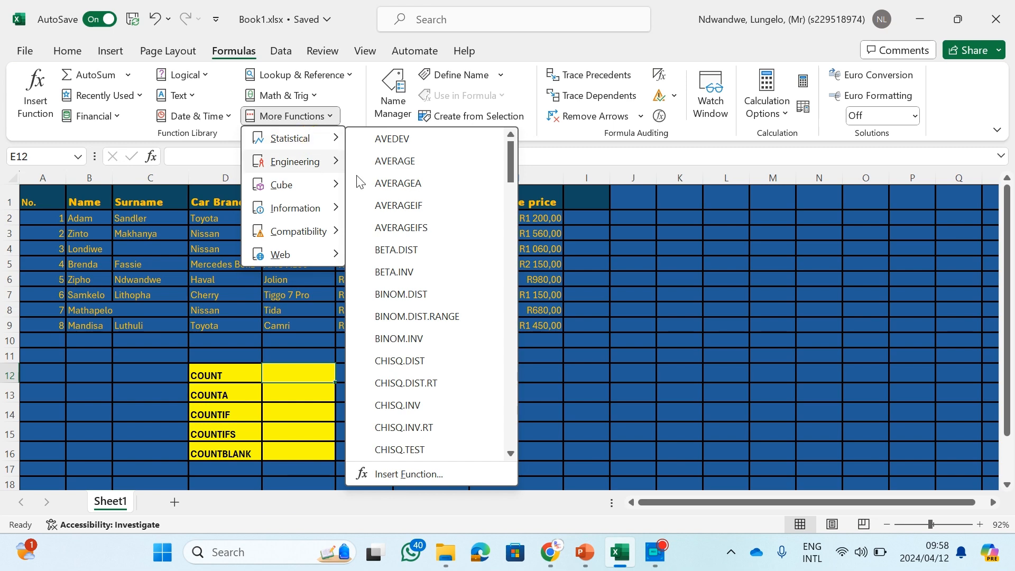
scroll(408, 275, down, 4)
click(409, 275)
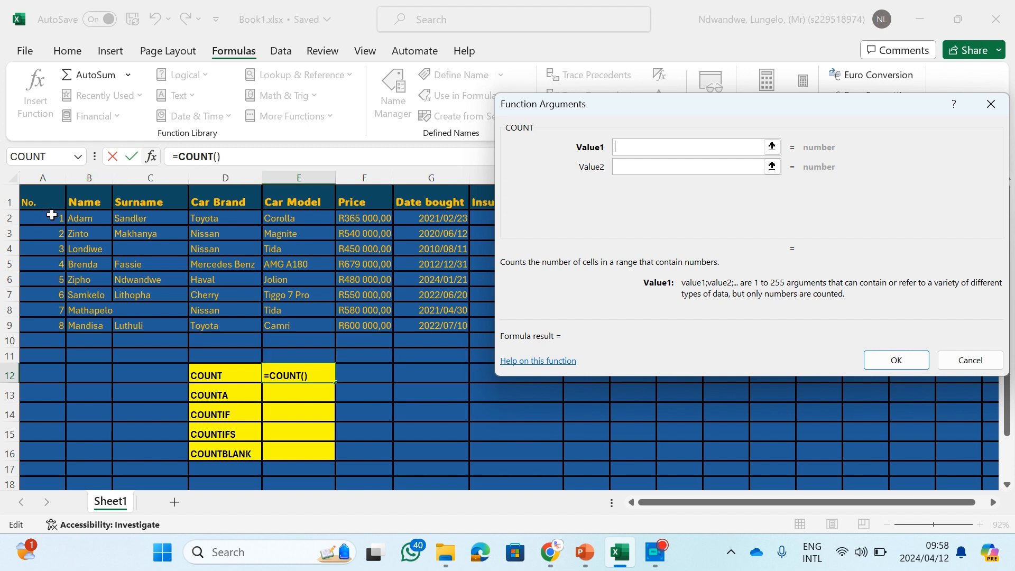
drag(51, 214, 51, 322)
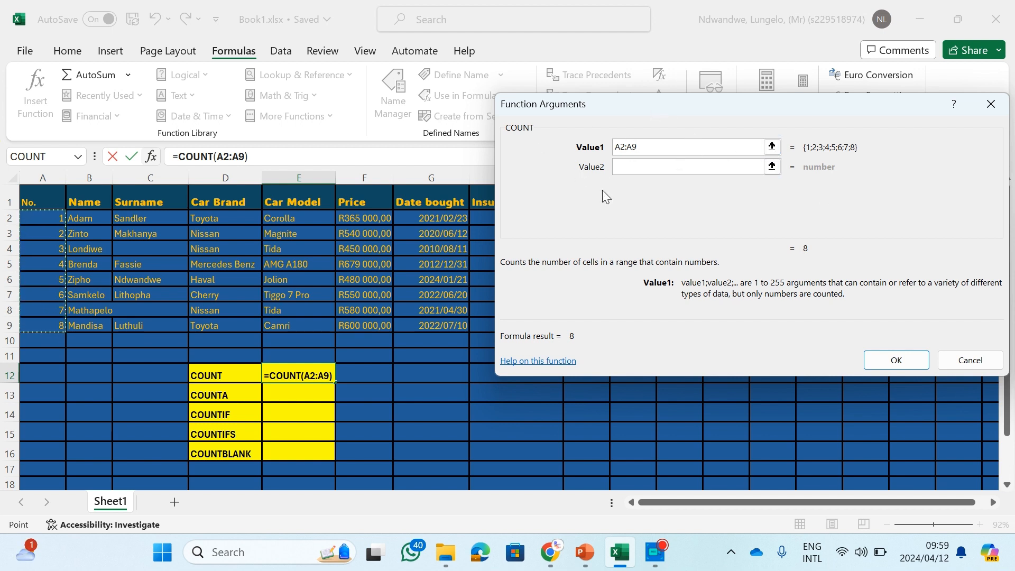
drag(797, 235, 788, 249)
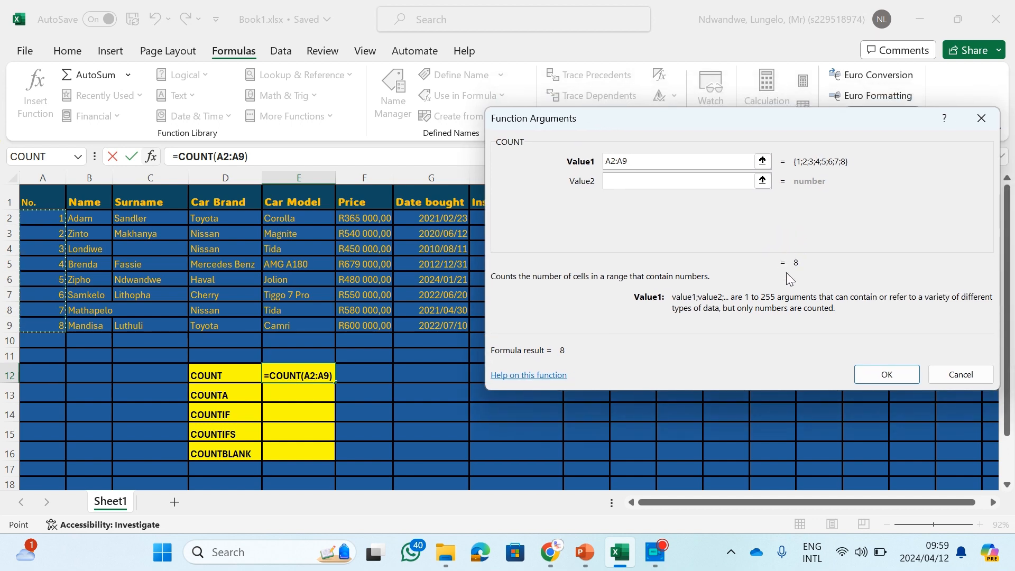
click(862, 367)
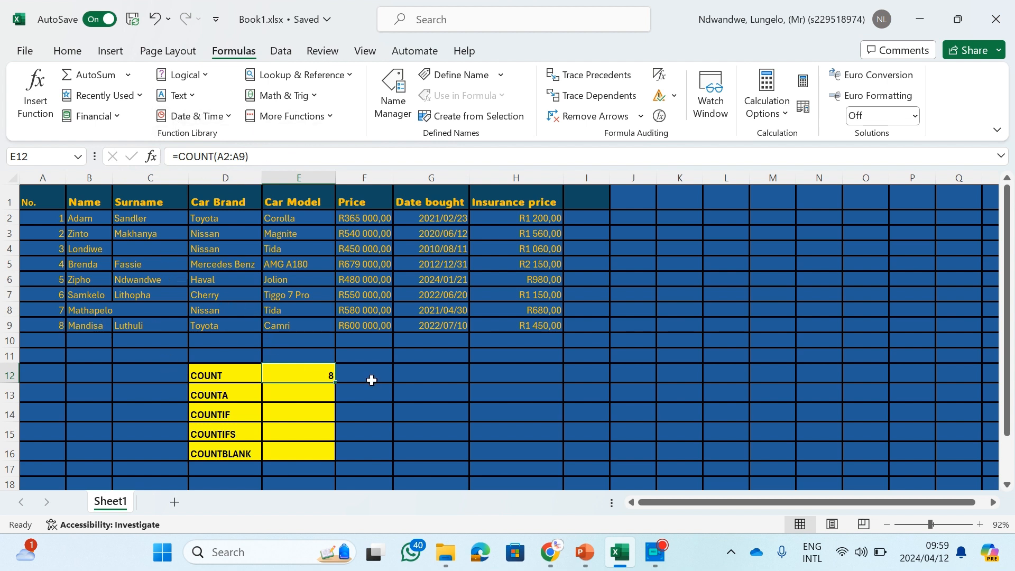
click(310, 394)
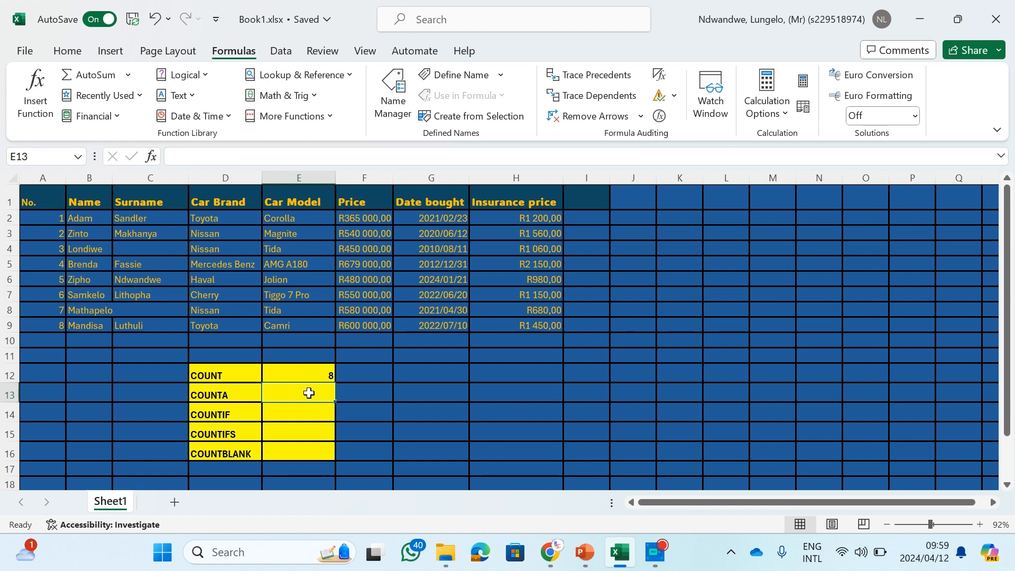
click(41, 173)
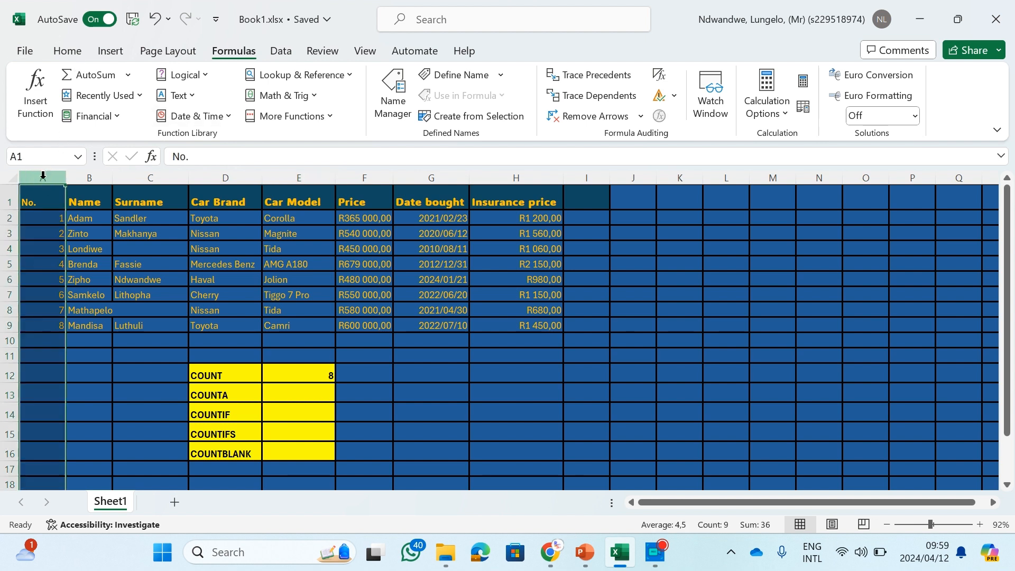
right_click(43, 178)
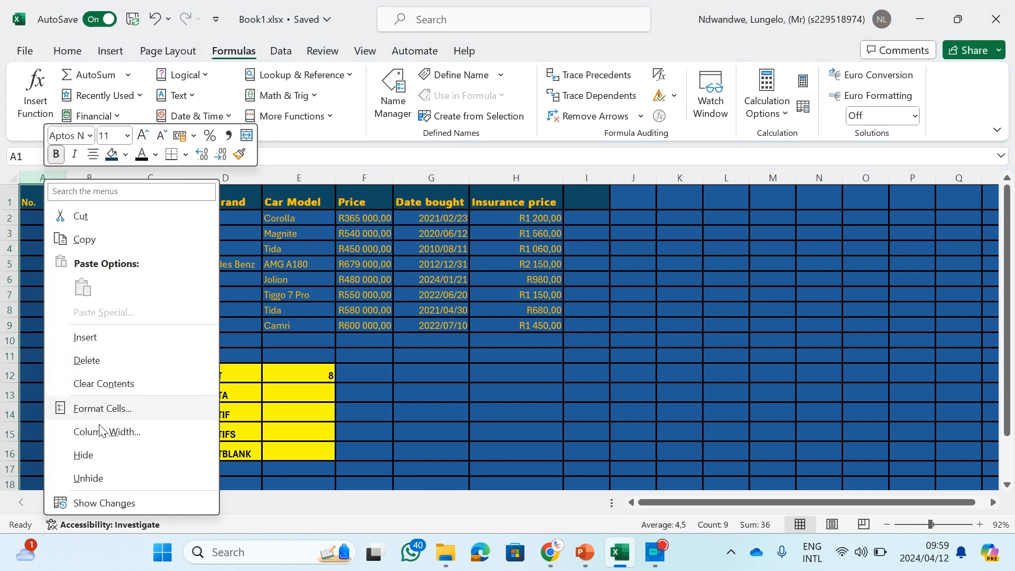
click(94, 360)
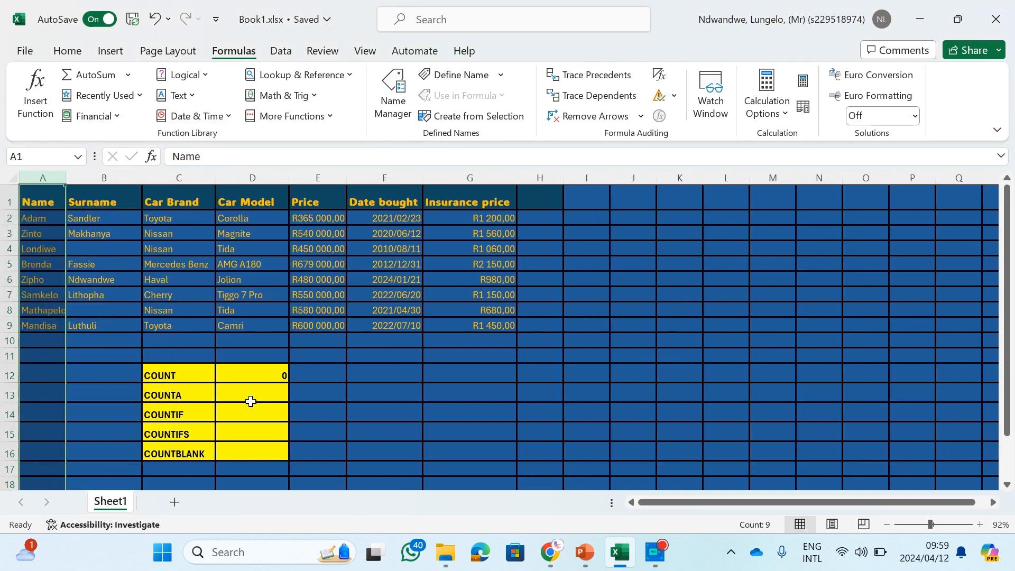
click(274, 377)
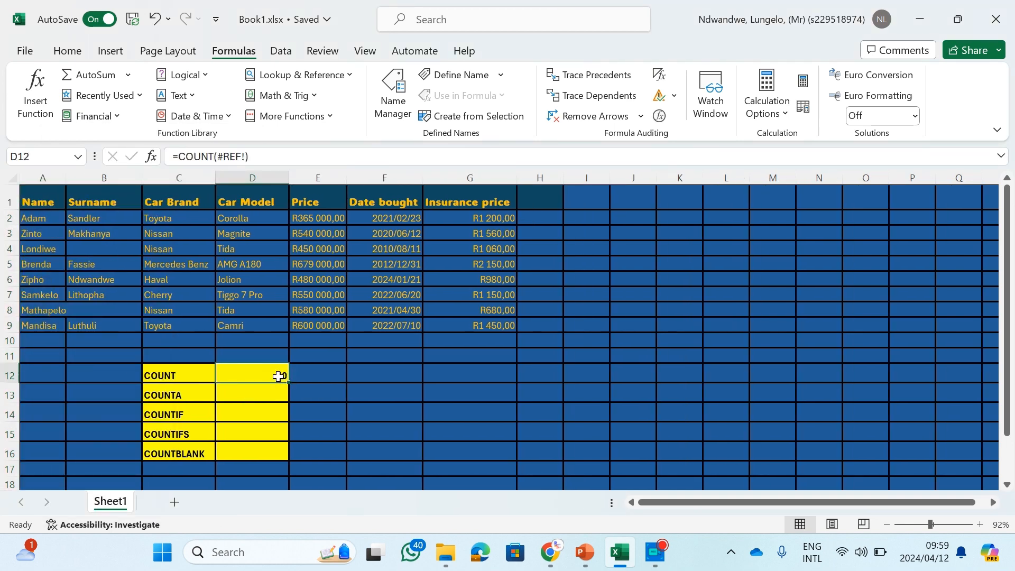
click(153, 17)
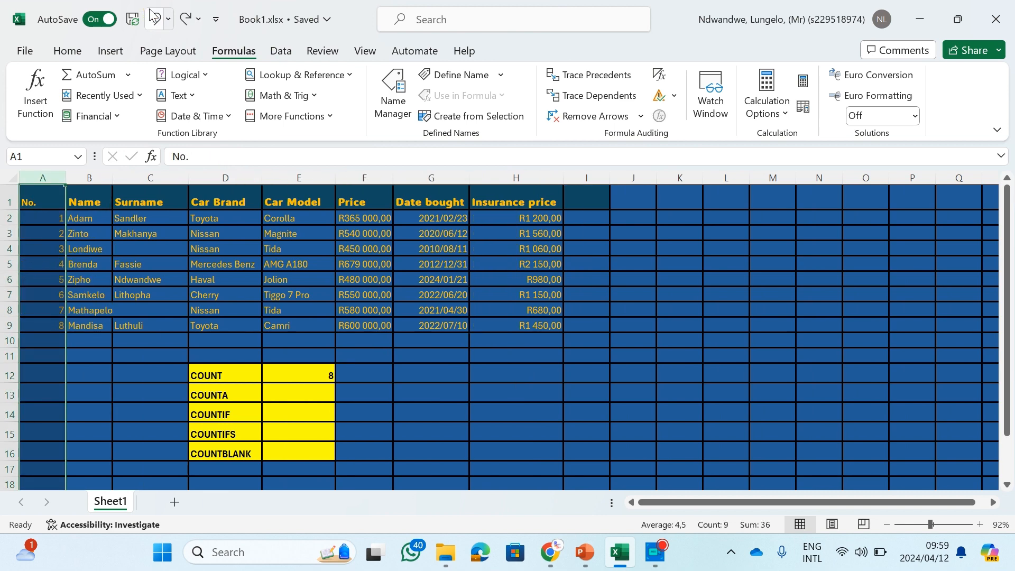
- Hide column A, which holds the No. values
click(316, 403)
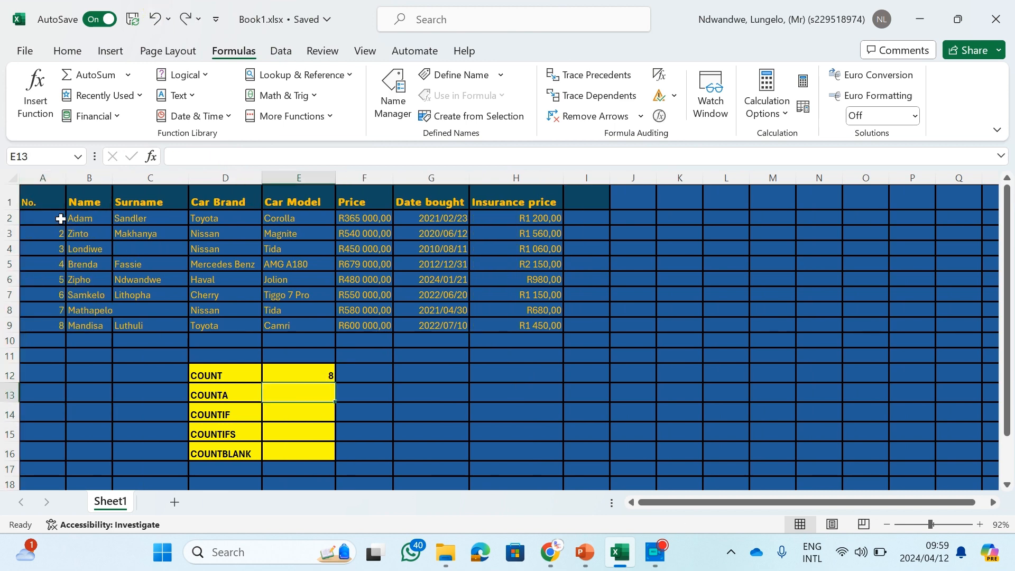
right_click(53, 178)
click(112, 453)
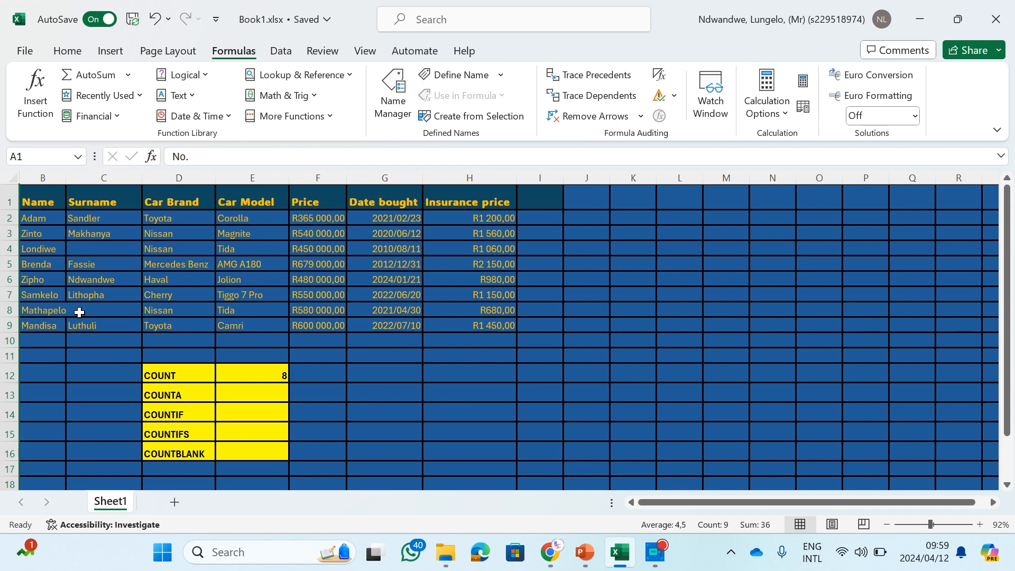
- Insert a COUNTA function in cell E13 beside the COUNTA label, using the Name column range B2:B9
click(231, 391)
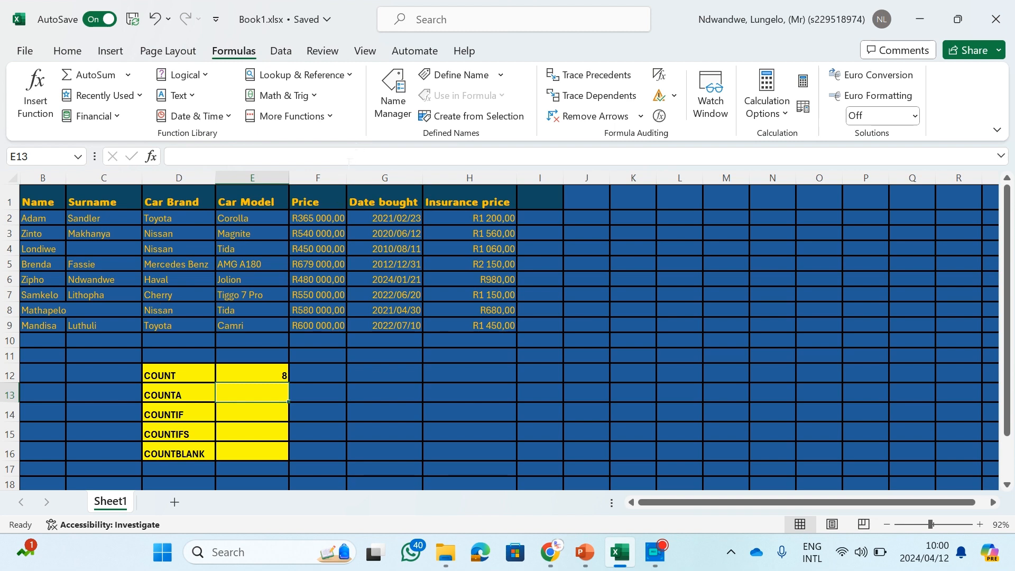
click(331, 119)
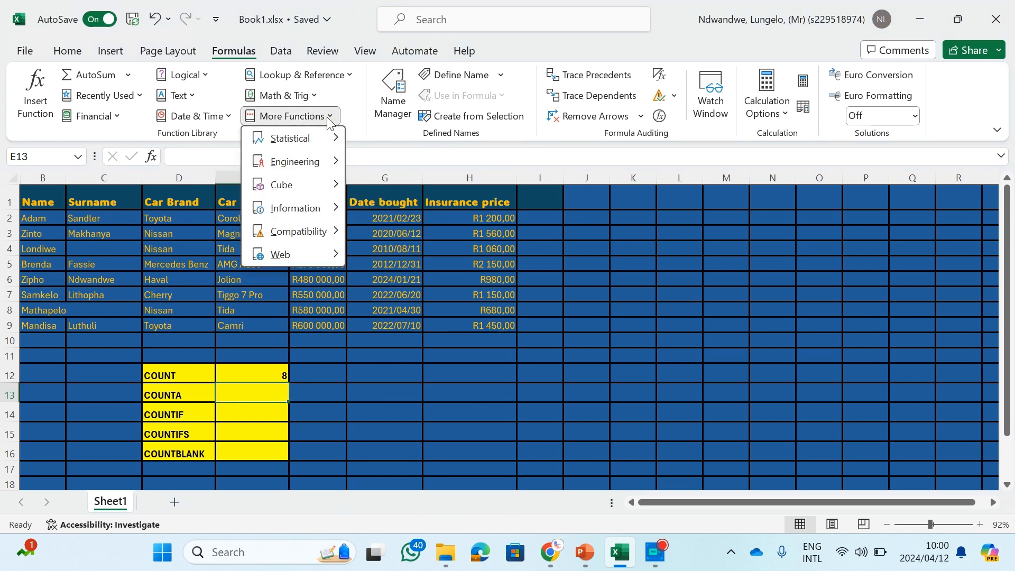
mouse_move(332, 138)
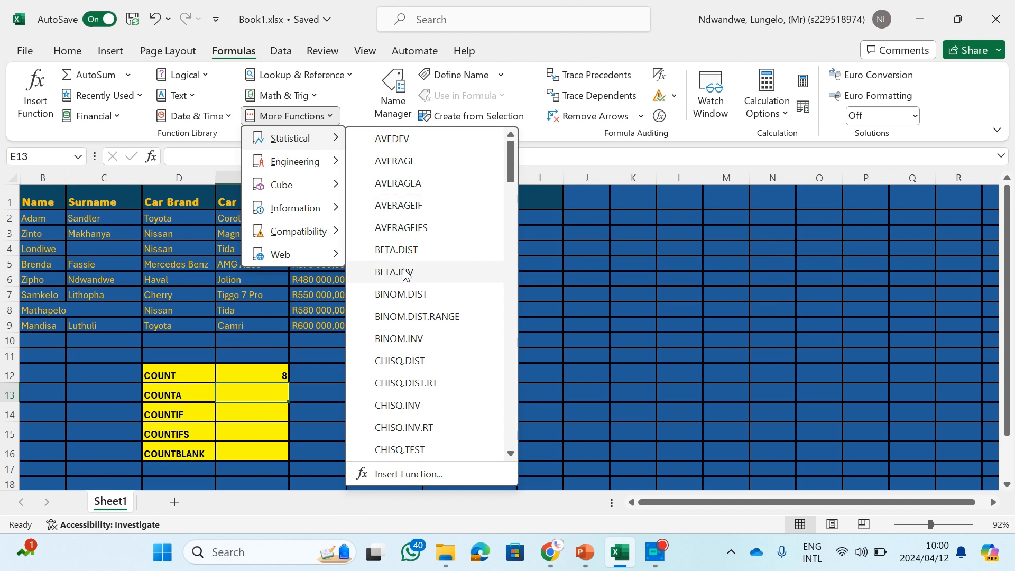
scroll(404, 270, down, 4)
click(410, 294)
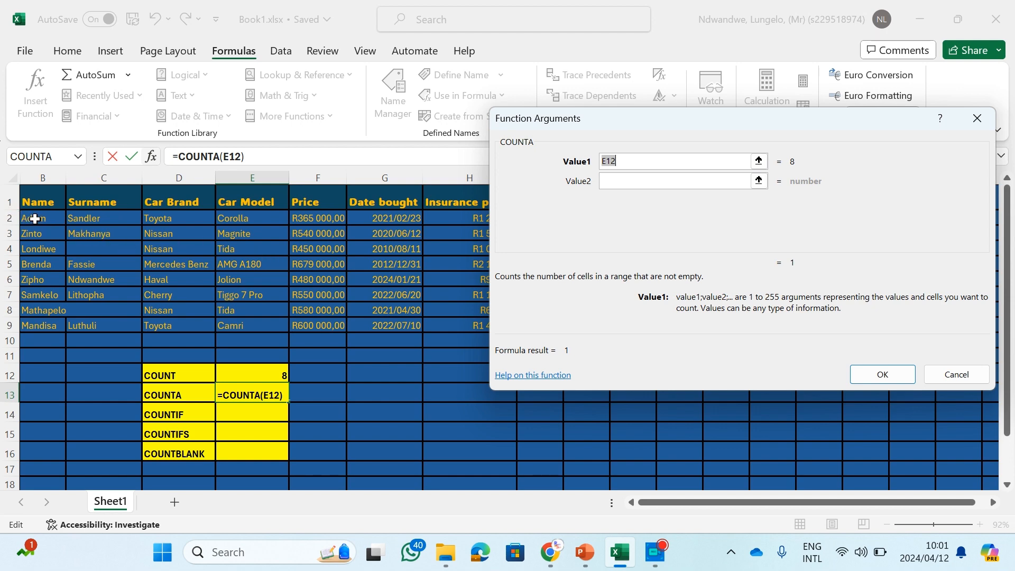
drag(35, 218, 32, 325)
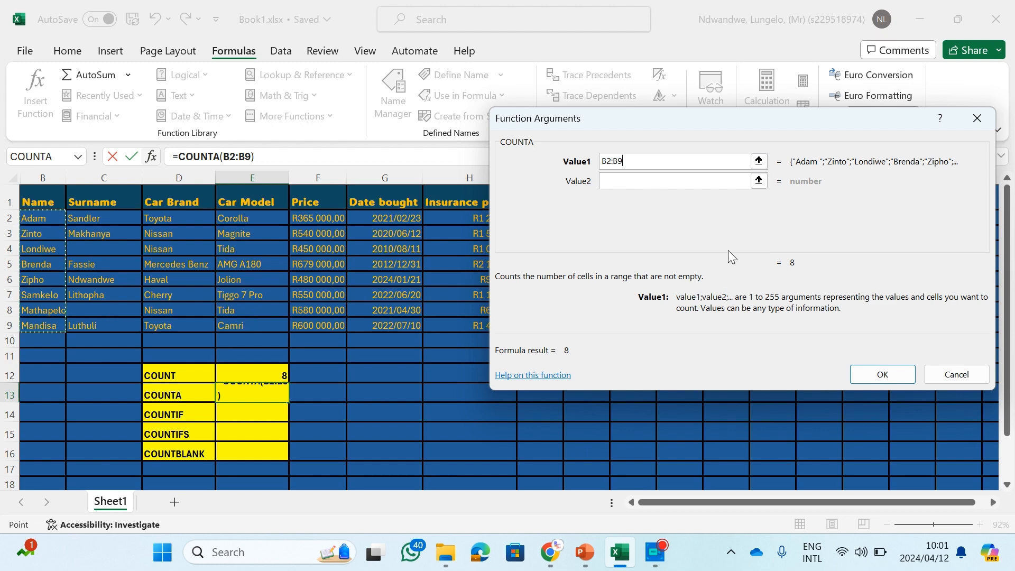
click(862, 371)
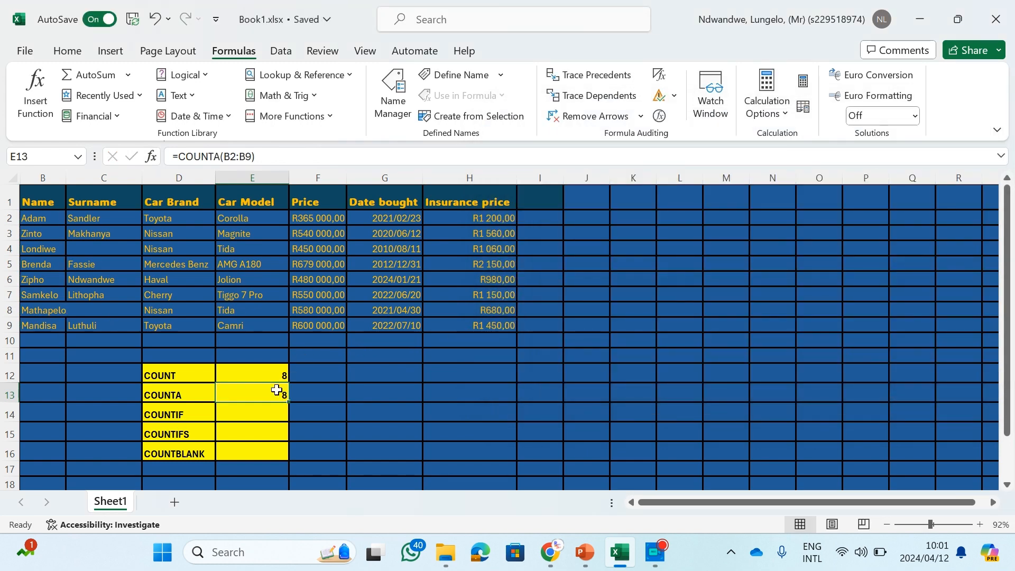
- Unhide the No. column A
click(280, 412)
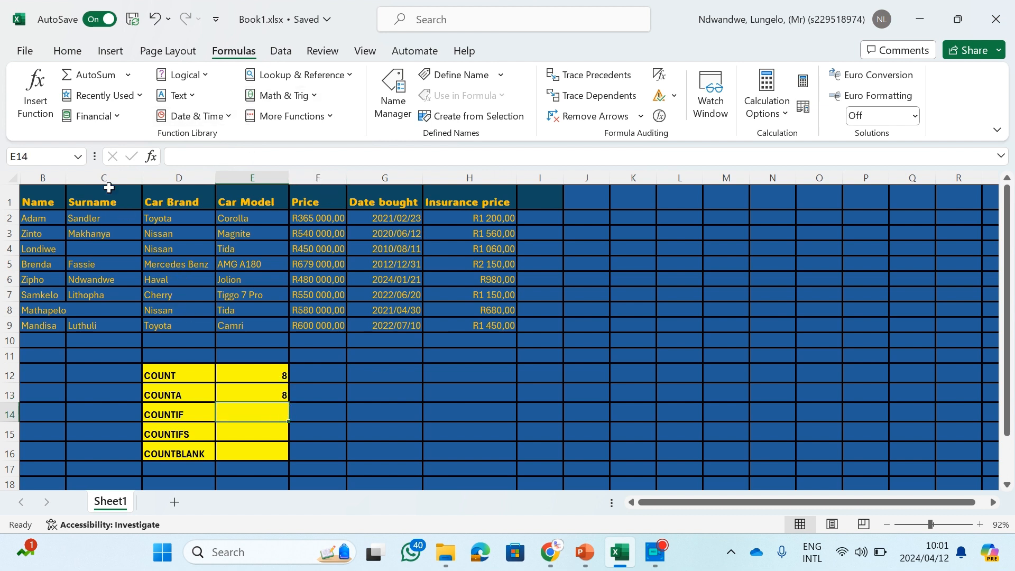
right_click(14, 178)
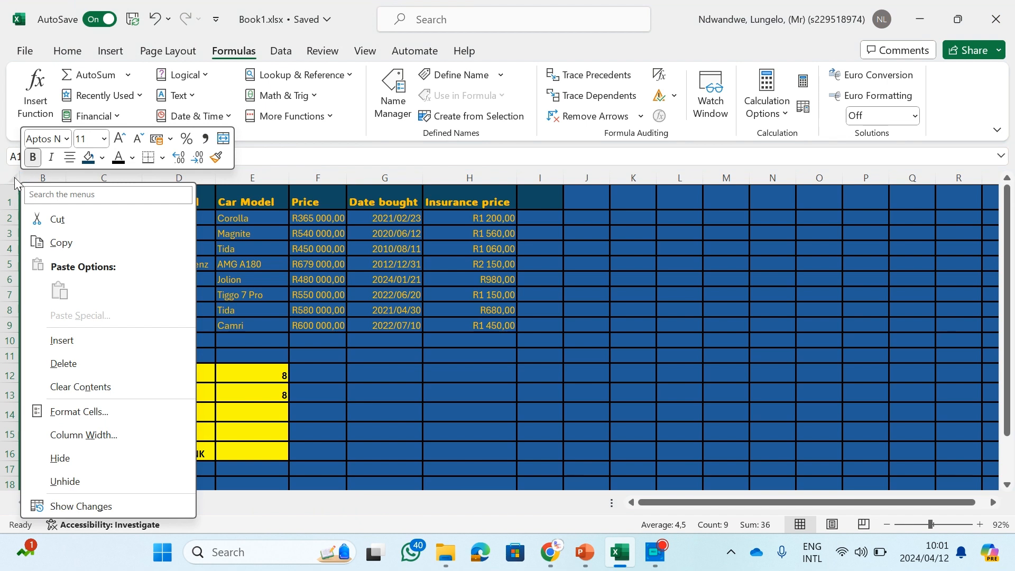
click(74, 479)
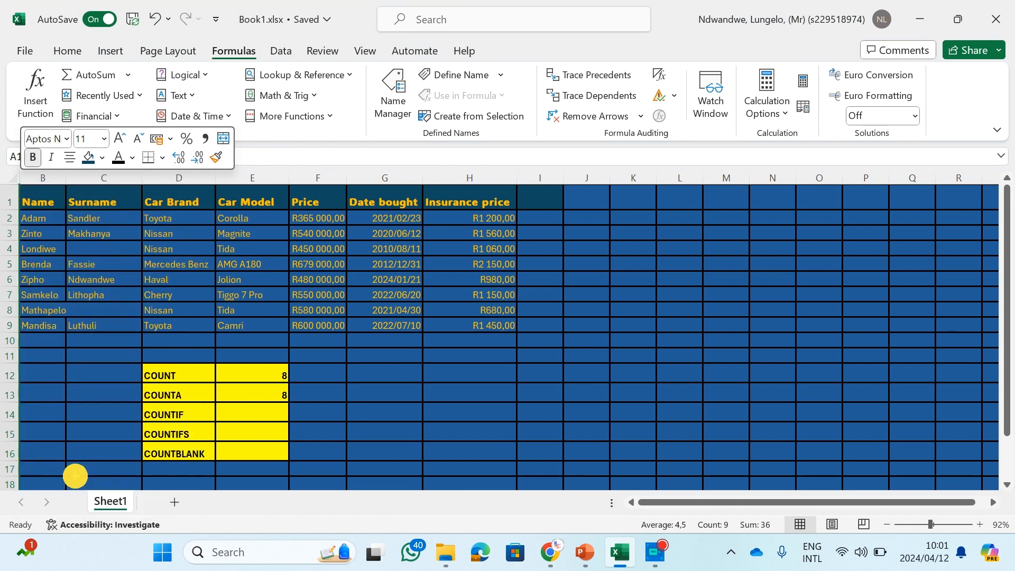
click(102, 414)
- Insert a COUNTIF function in cell E14 with the Car Brand range D2:D9 and the Nissan cell D3 as criteria
click(322, 415)
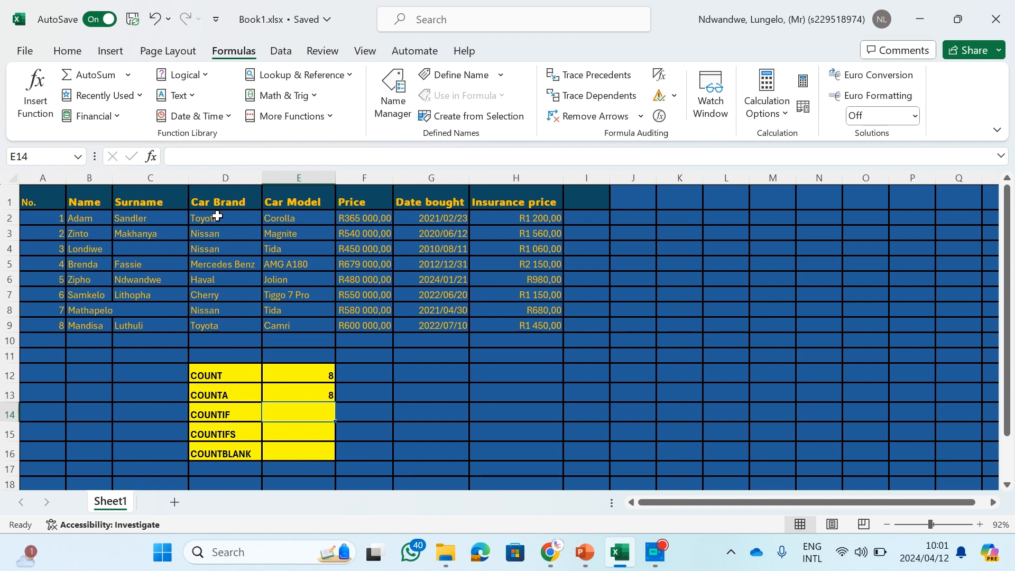
click(291, 116)
mouse_move(293, 138)
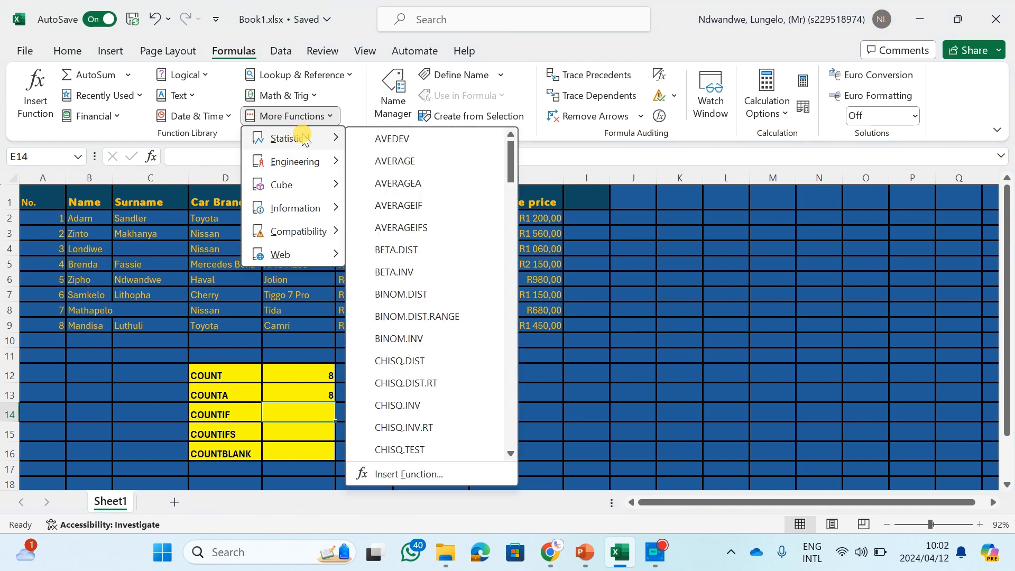
scroll(398, 343, down, 2)
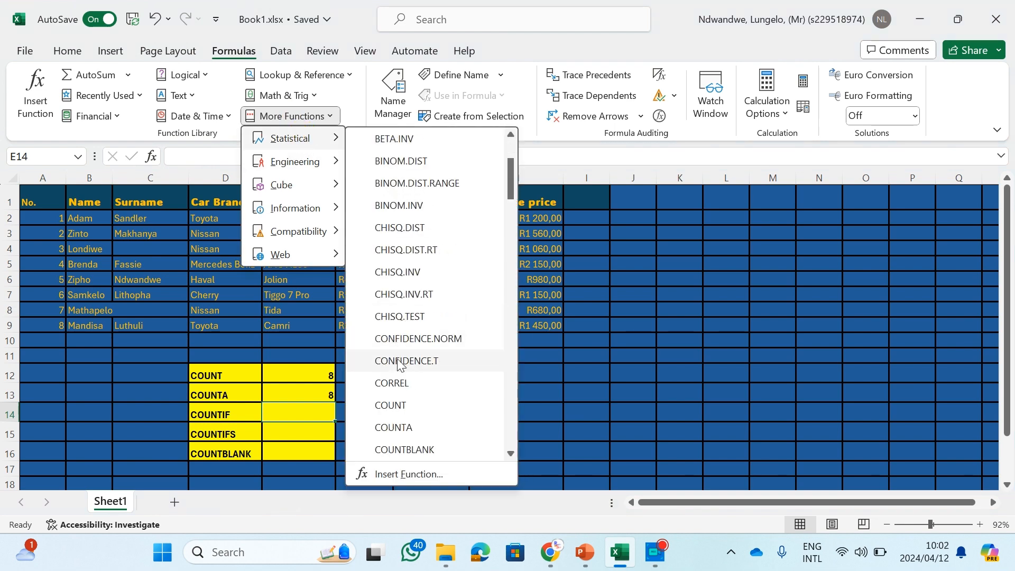
scroll(417, 338, down, 1)
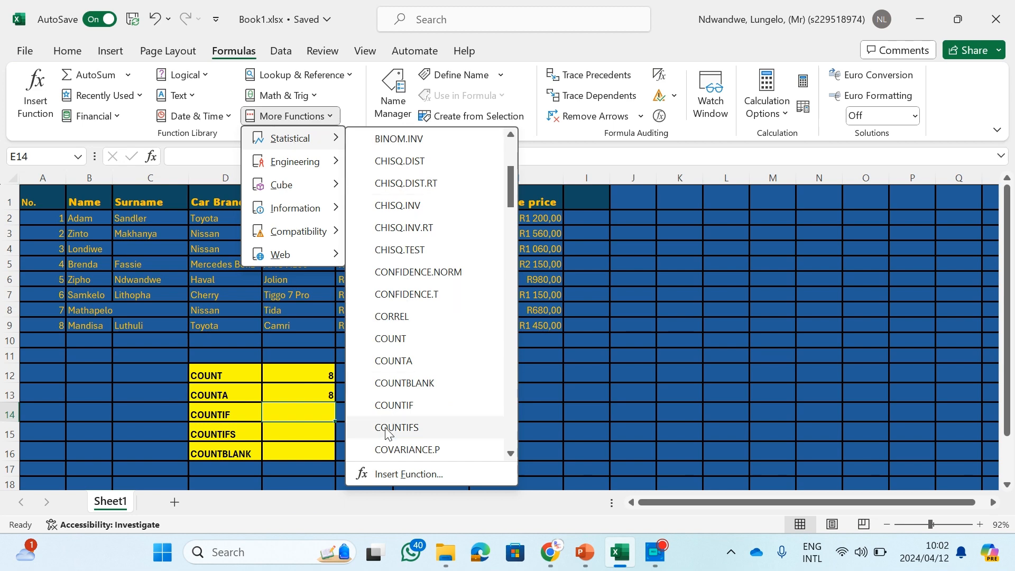
click(388, 407)
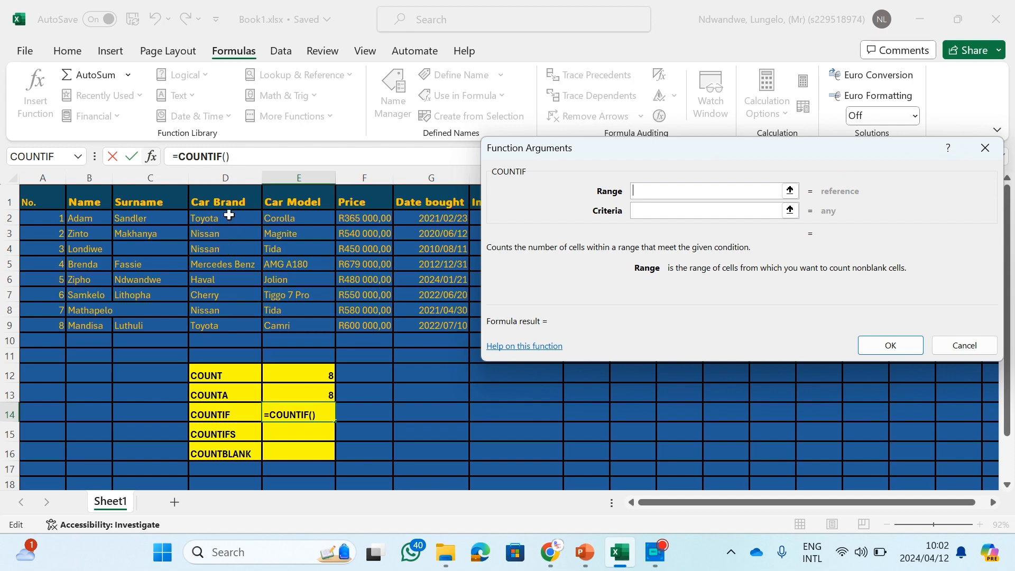
drag(229, 215, 219, 327)
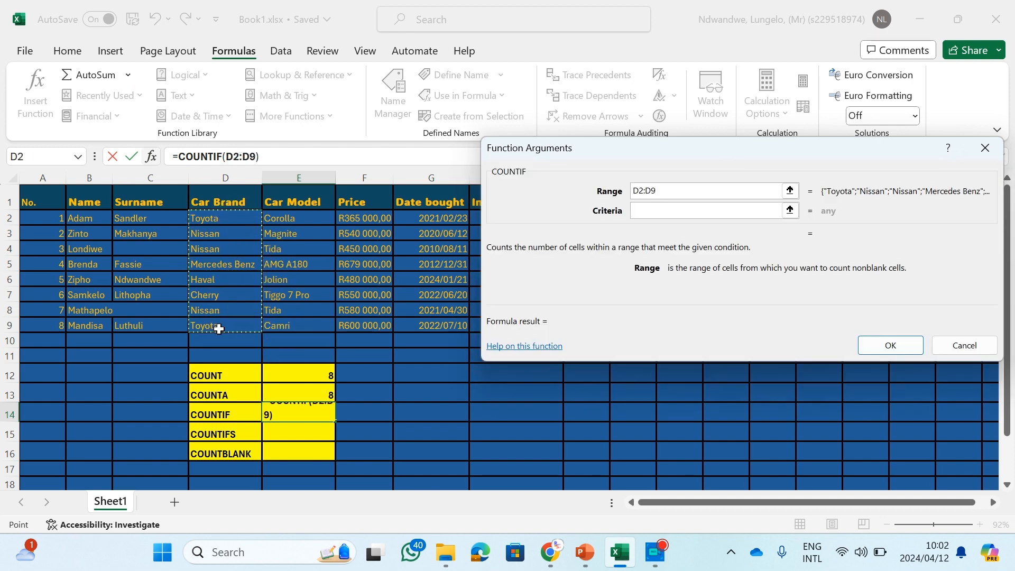
click(744, 210)
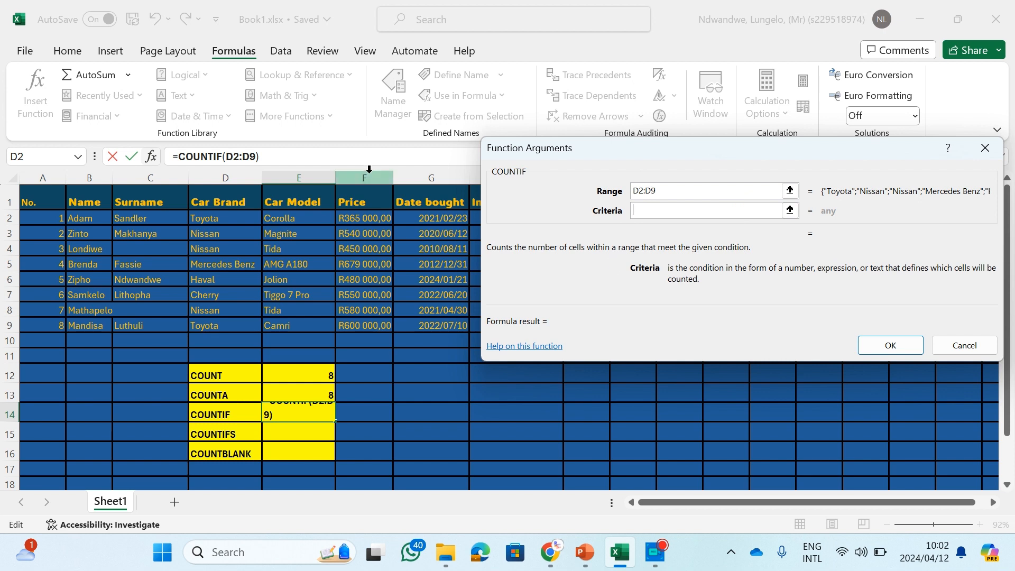
click(222, 233)
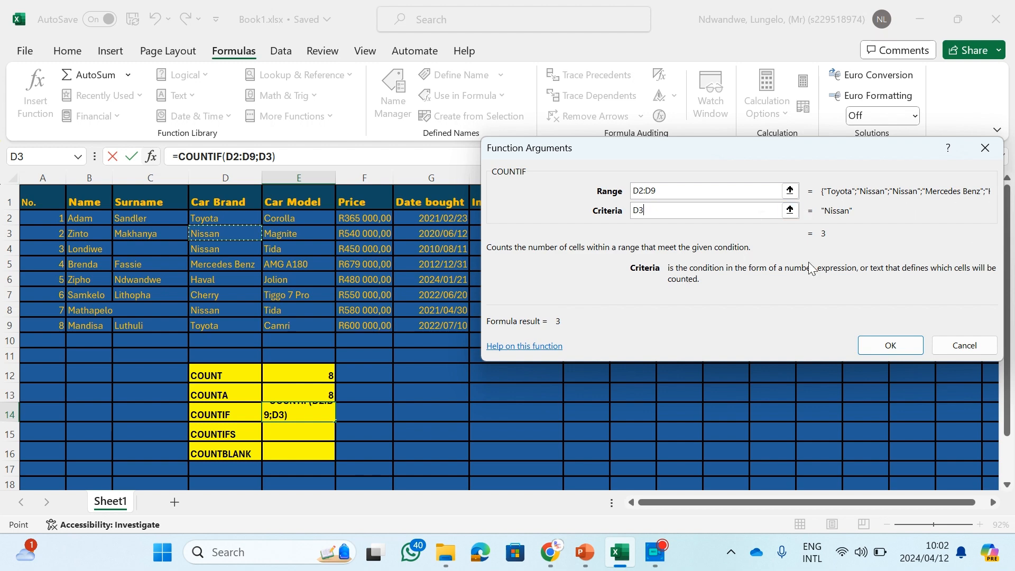
click(882, 344)
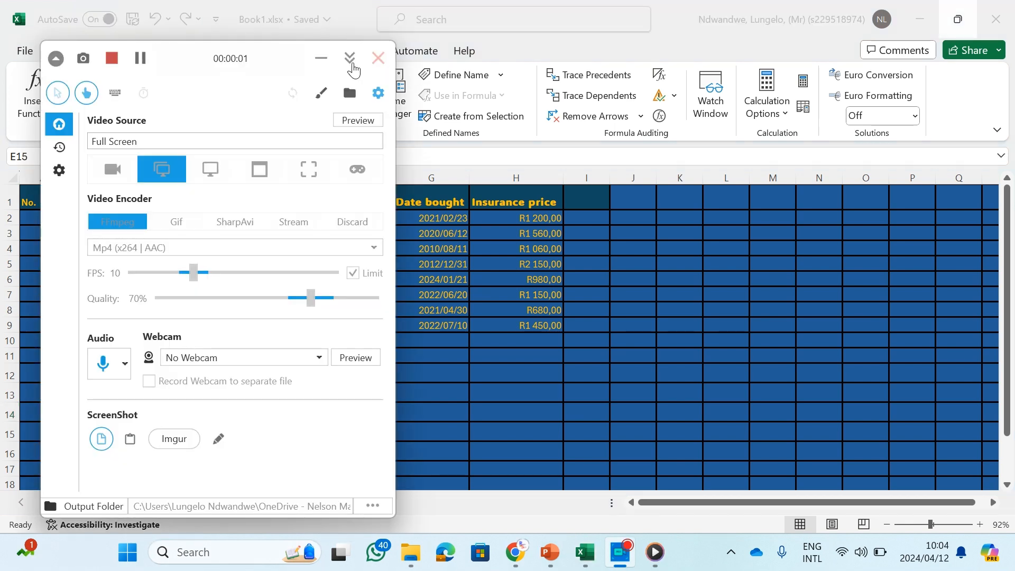
click(320, 58)
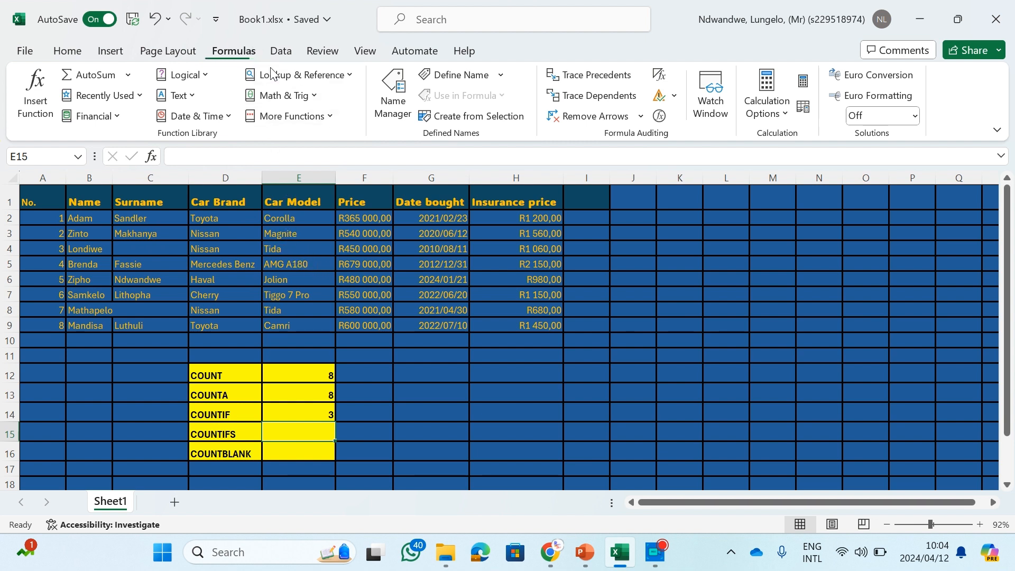
- Start a COUNTIFS function in cell E15 with the Car Brand range D2:D9 and the Nissan cell D3 as its first criteria pair
click(290, 116)
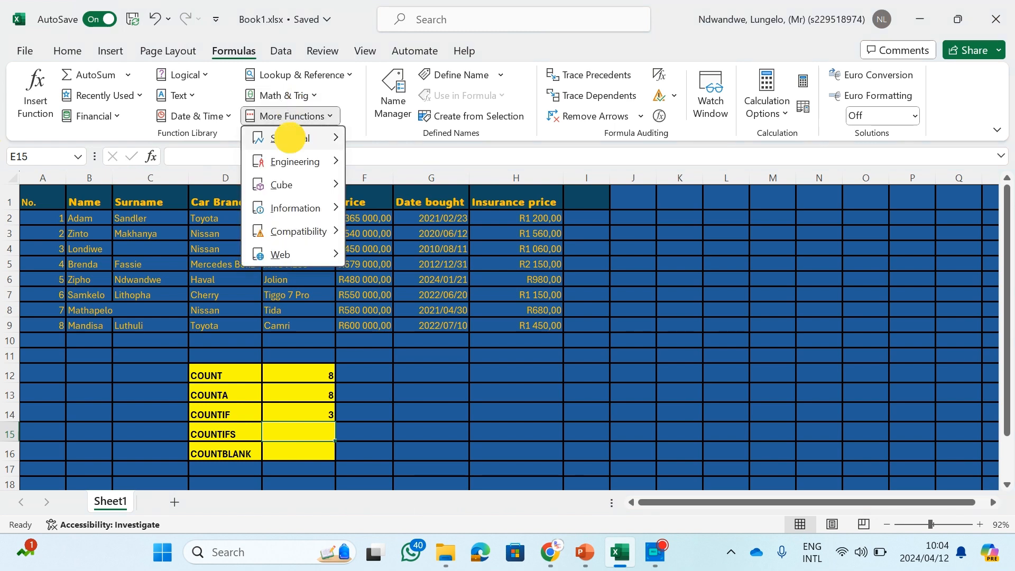
click(290, 138)
scroll(460, 360, down, 15)
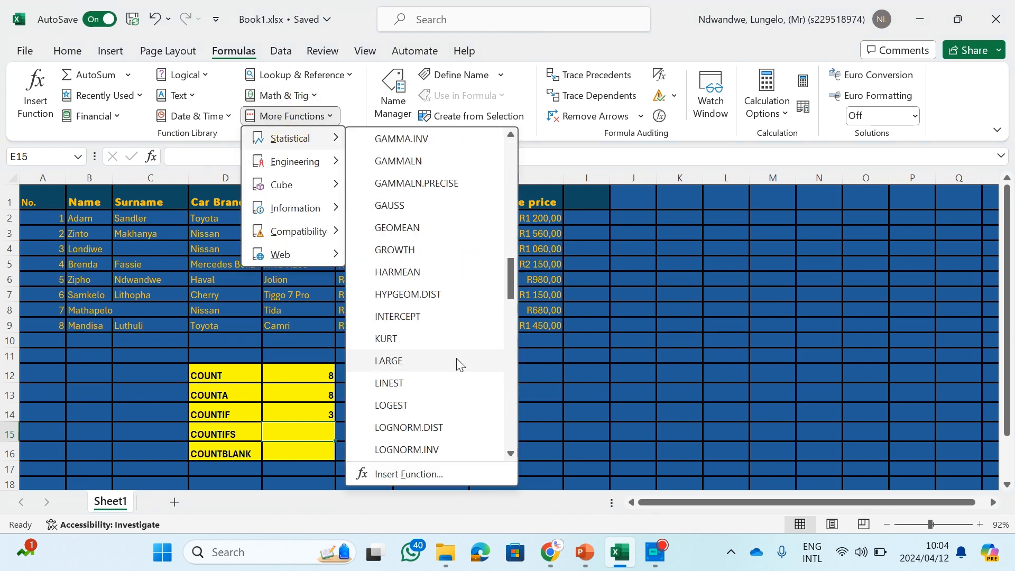
scroll(459, 363, down, 10)
scroll(442, 368, up, 7)
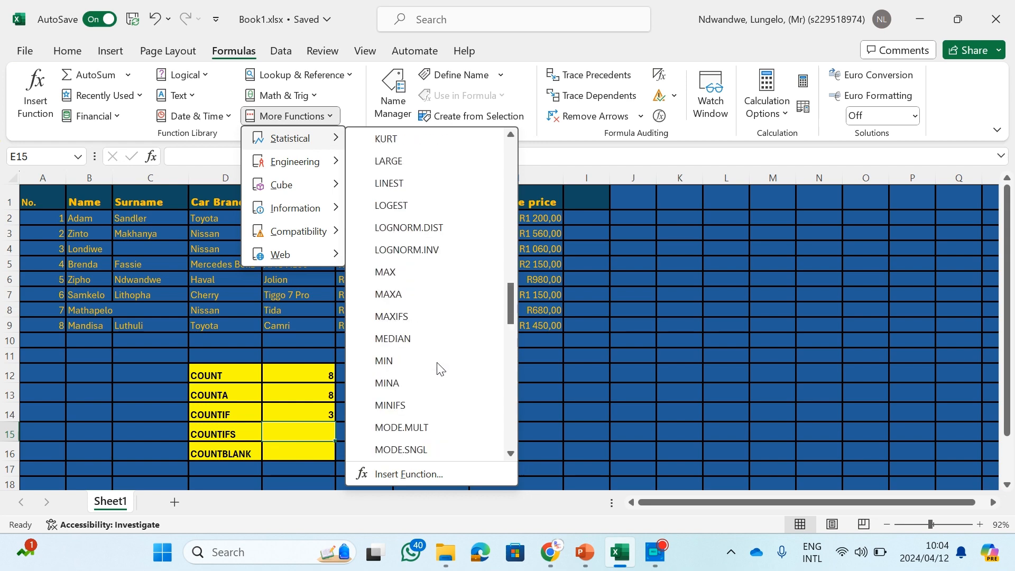
scroll(441, 368, up, 11)
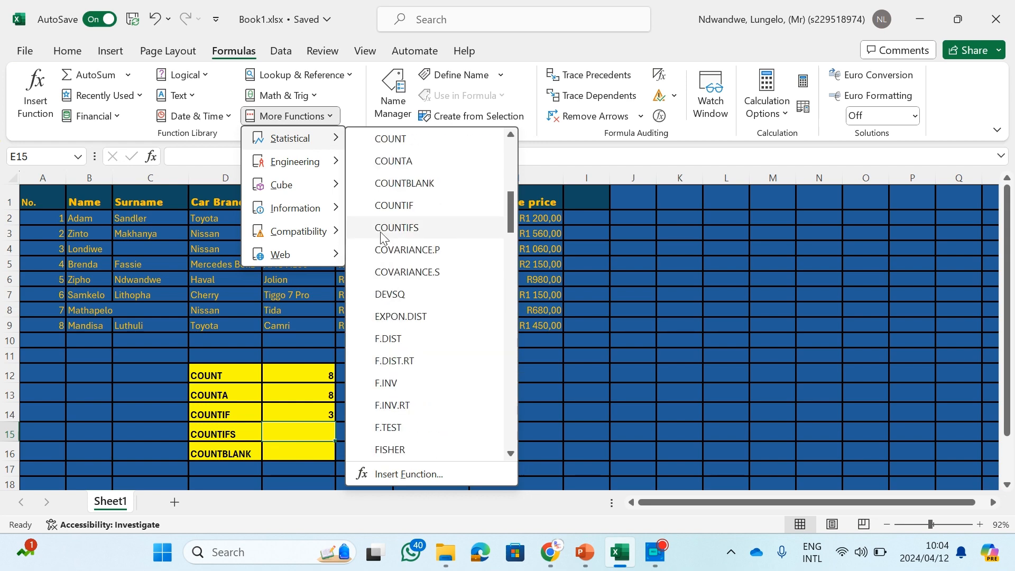
click(403, 227)
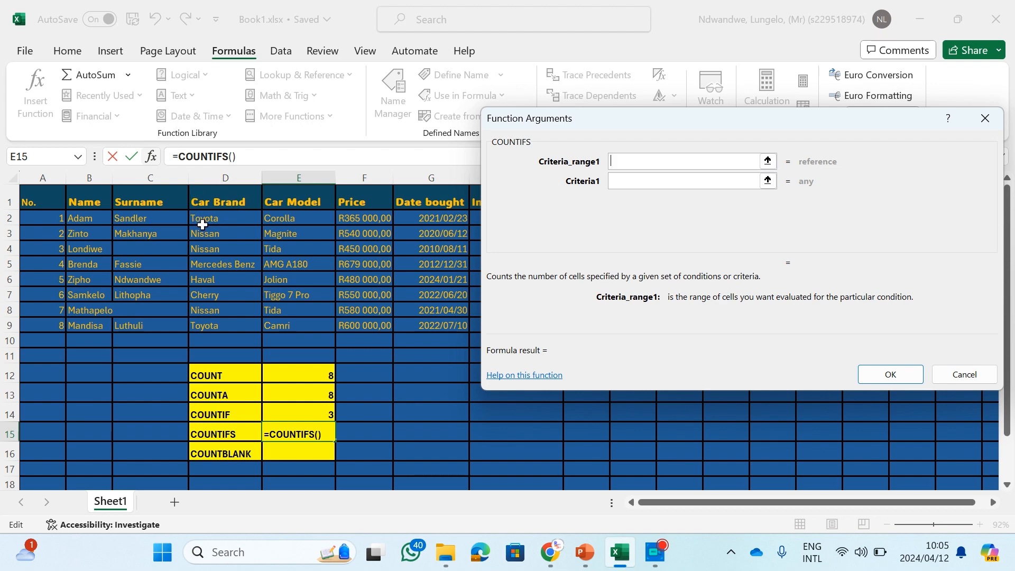
drag(205, 218, 206, 326)
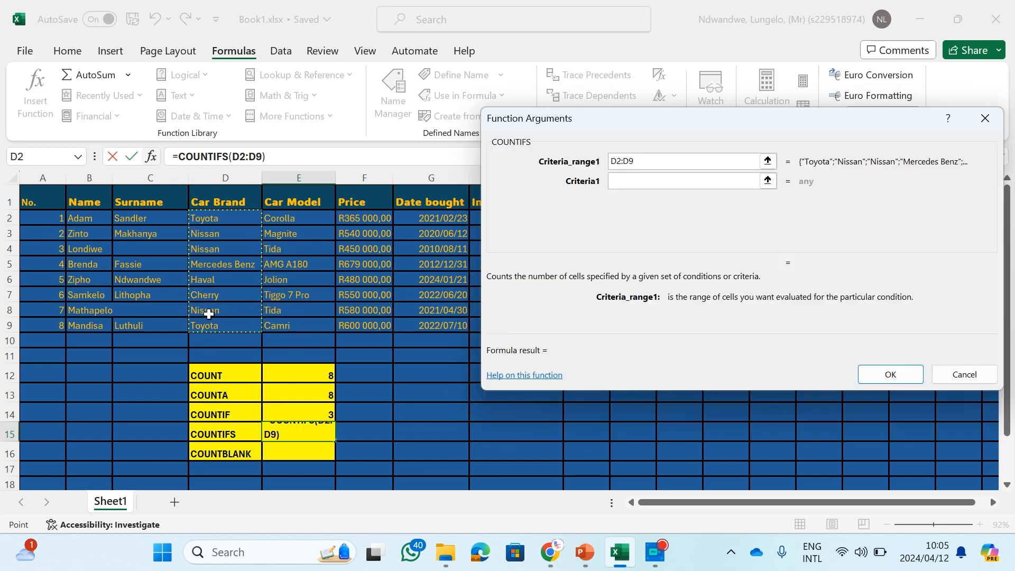
click(688, 181)
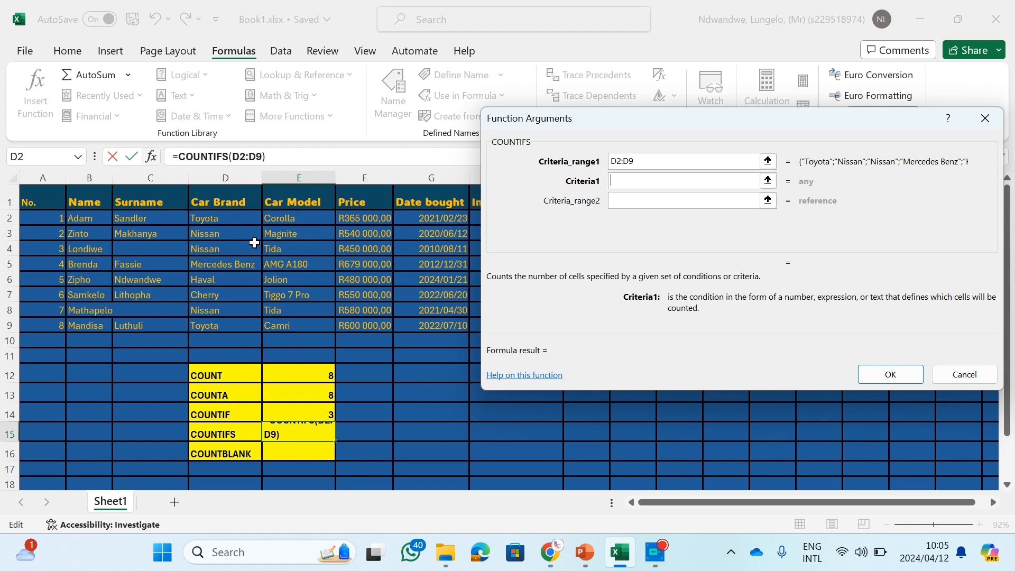
click(237, 234)
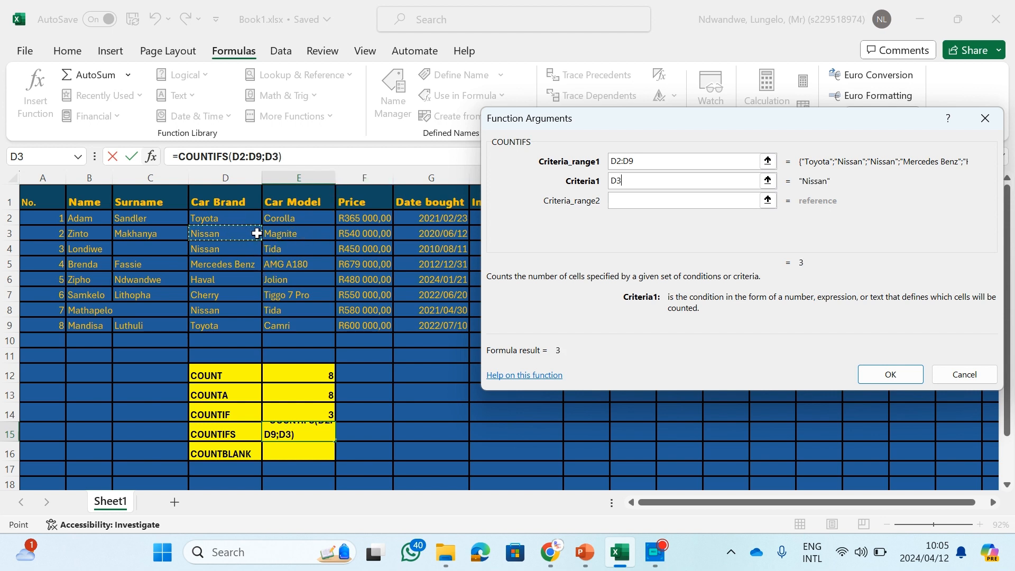
- Complete the COUNTIFS function with the Car Model range E2:E9 and the Tida cell E4 as its second criteria pair
click(635, 200)
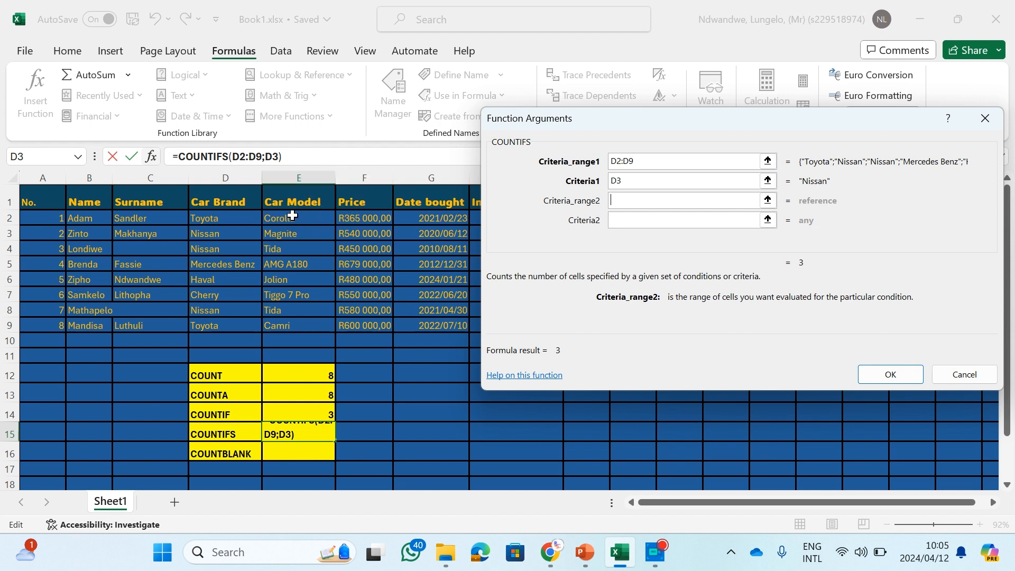
drag(293, 216, 290, 327)
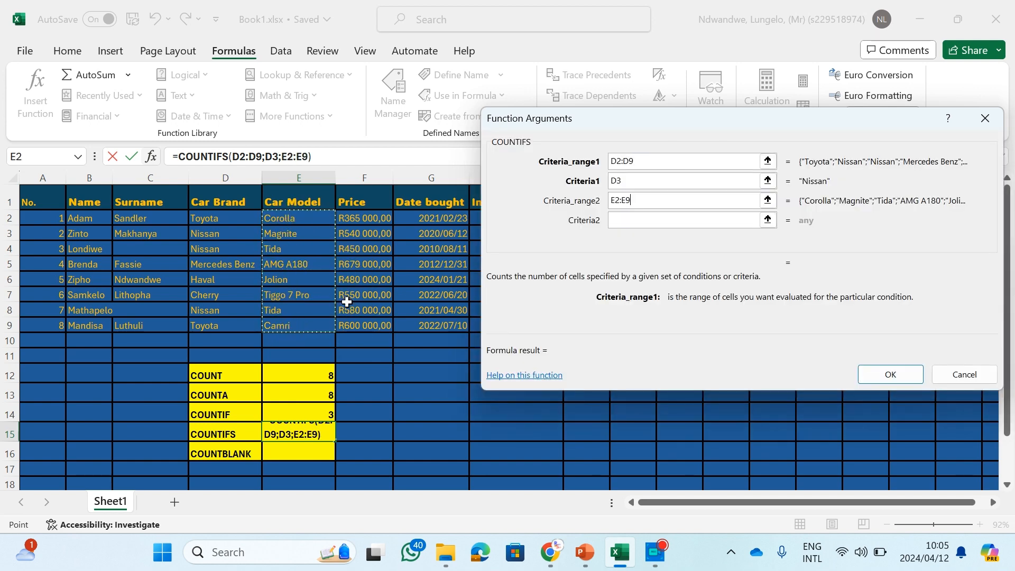
click(675, 219)
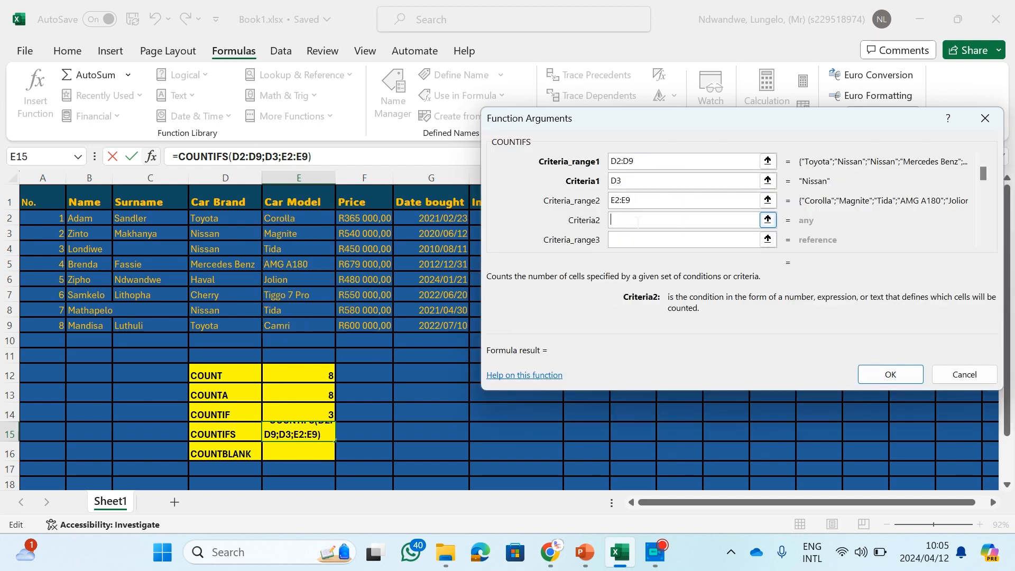
click(324, 245)
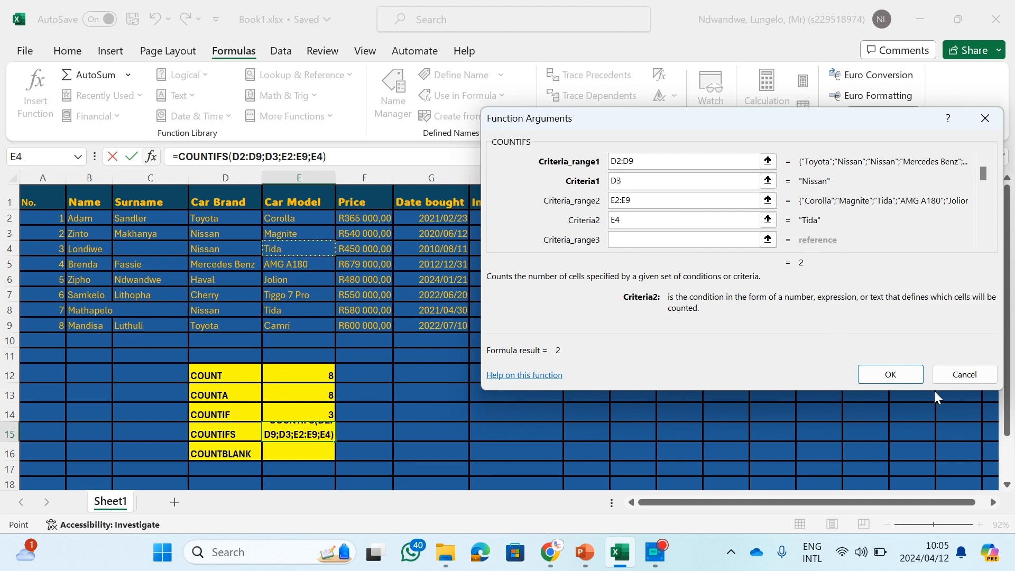
click(877, 372)
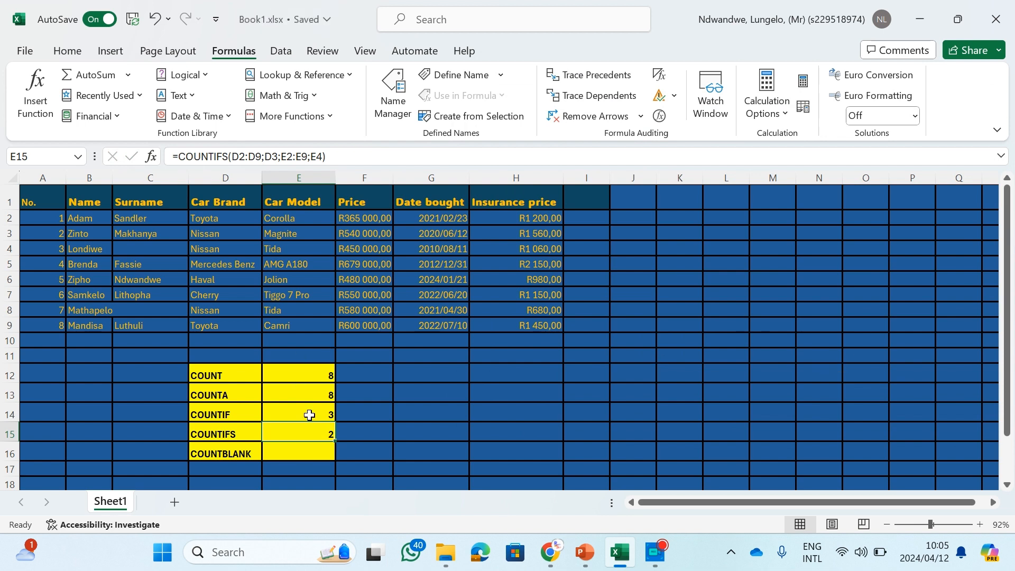
- Insert a COUNTBLANK function in cell E16 beside the COUNTBLANK label, using the Surname column range C2:C9
click(309, 450)
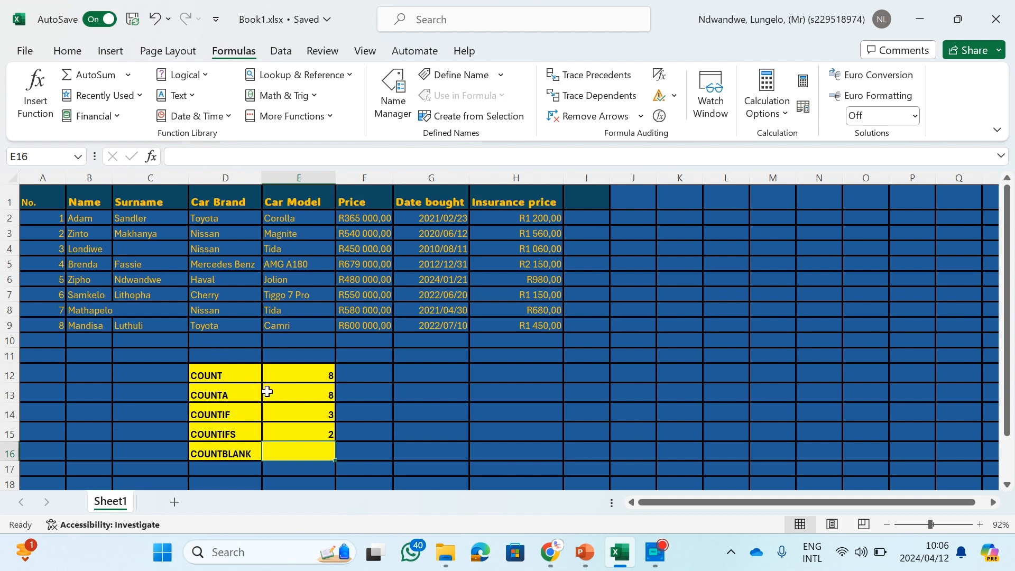
click(311, 118)
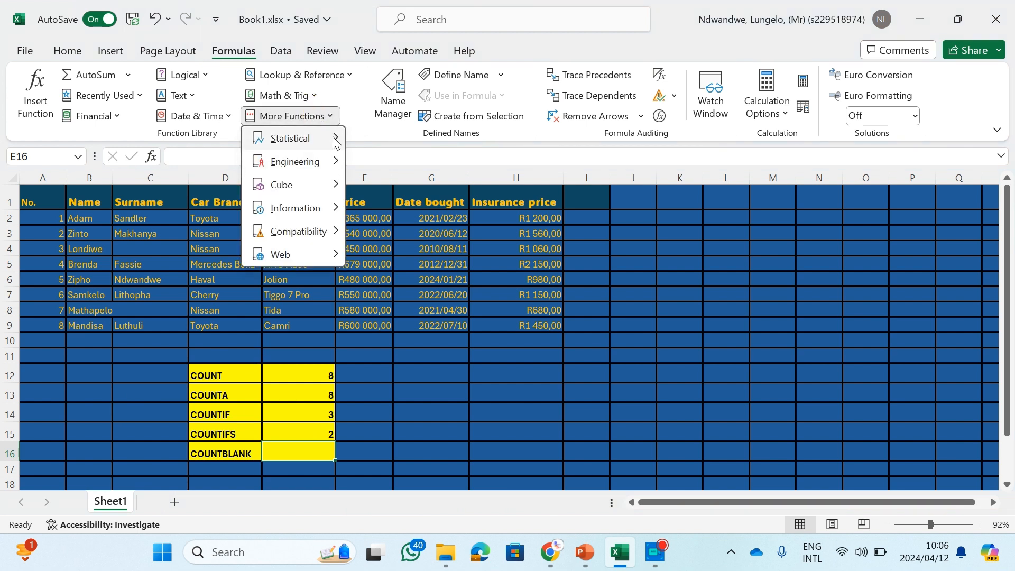
mouse_move(333, 143)
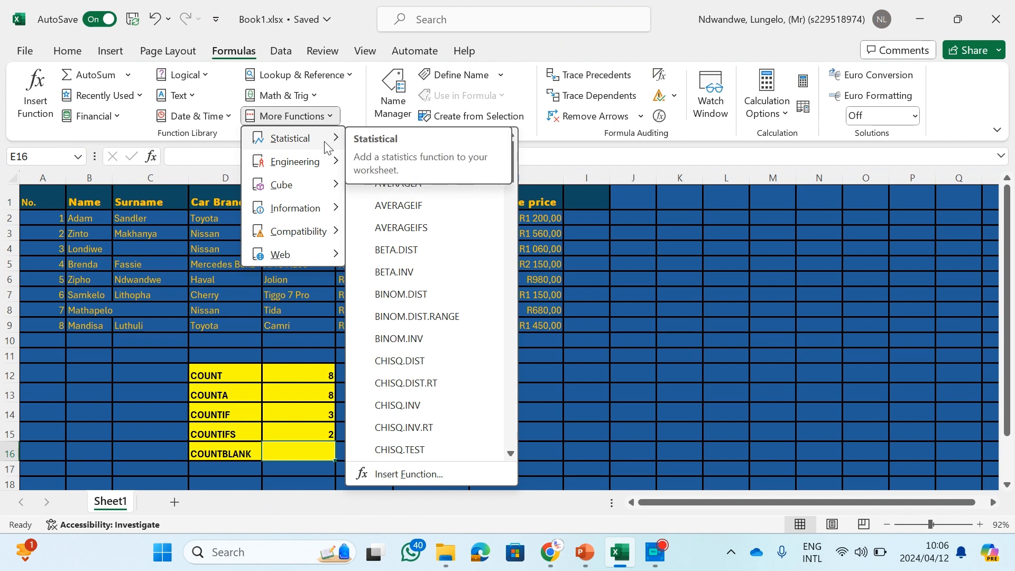
scroll(399, 341, down, 5)
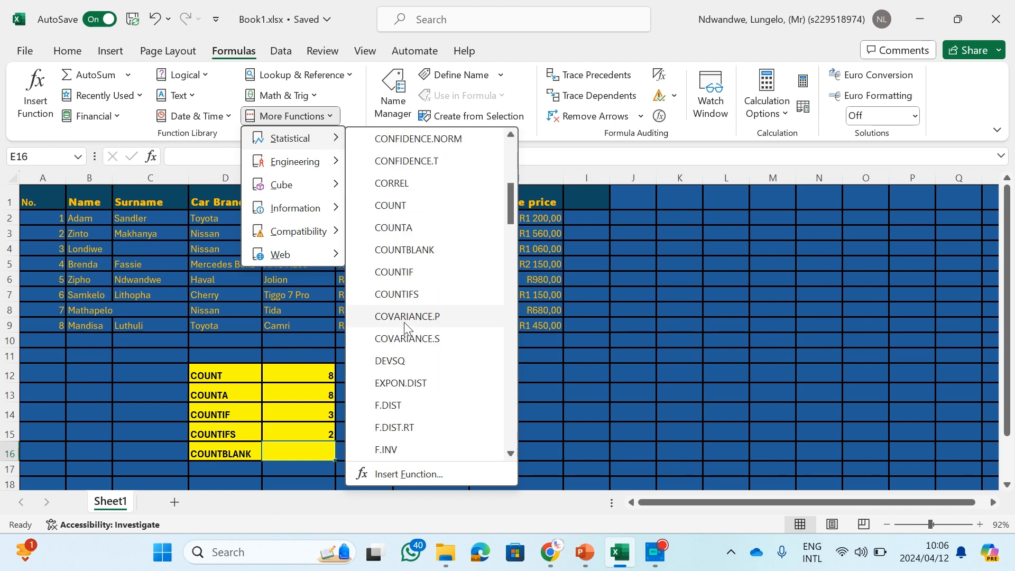
click(399, 250)
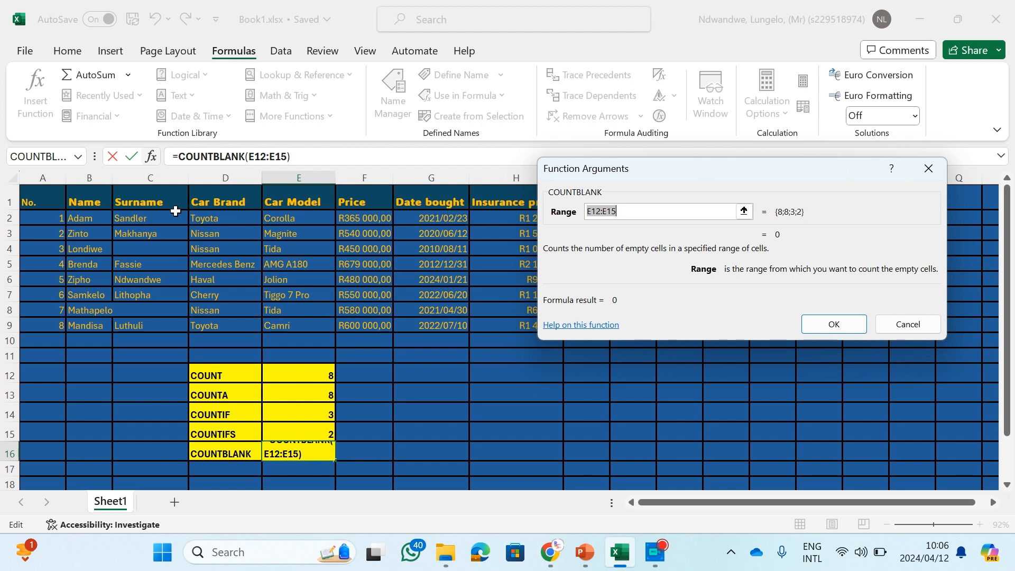
drag(175, 211, 153, 322)
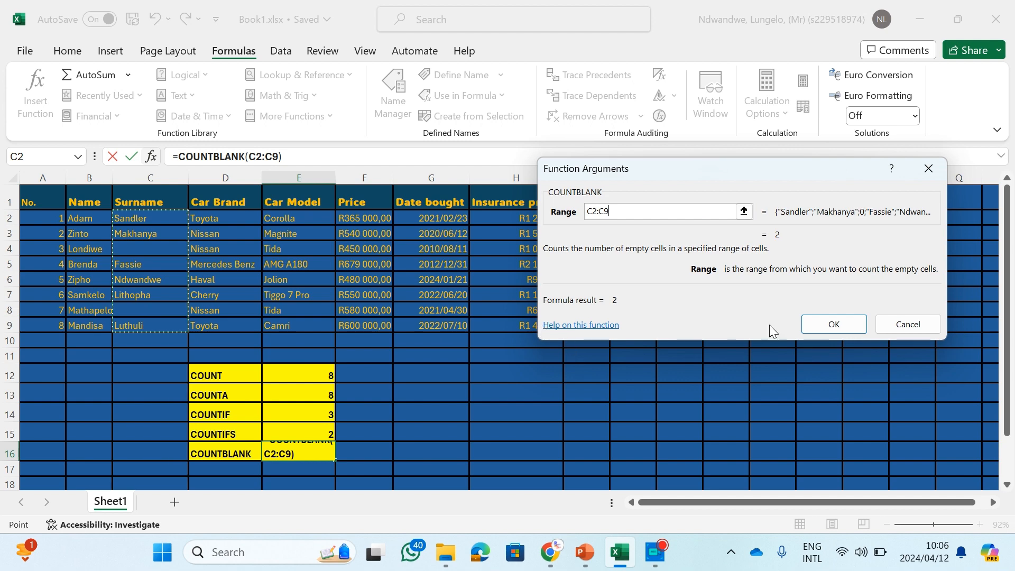
click(832, 321)
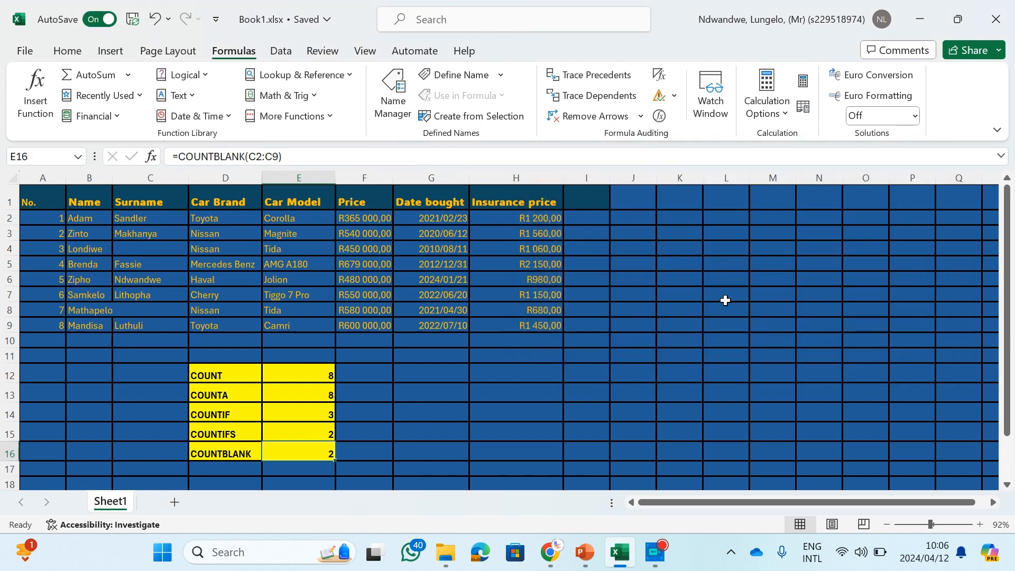
scroll(346, 360, down, 1)
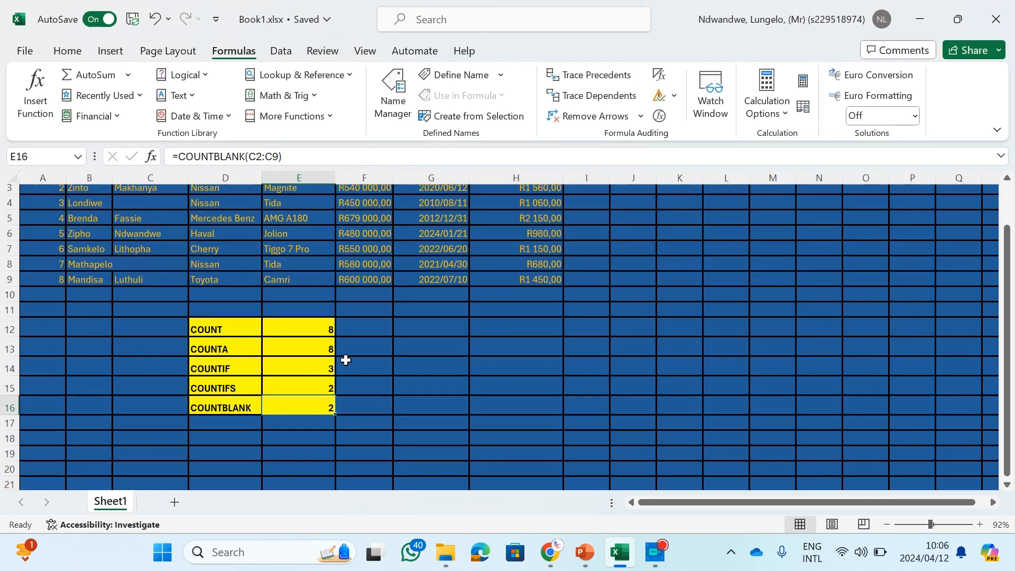
scroll(346, 360, up, 1)
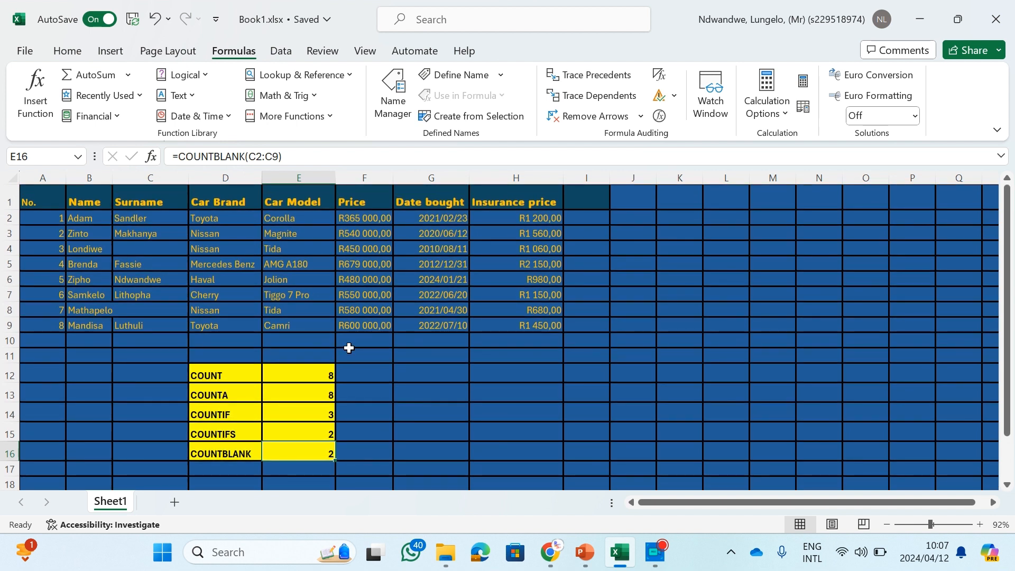